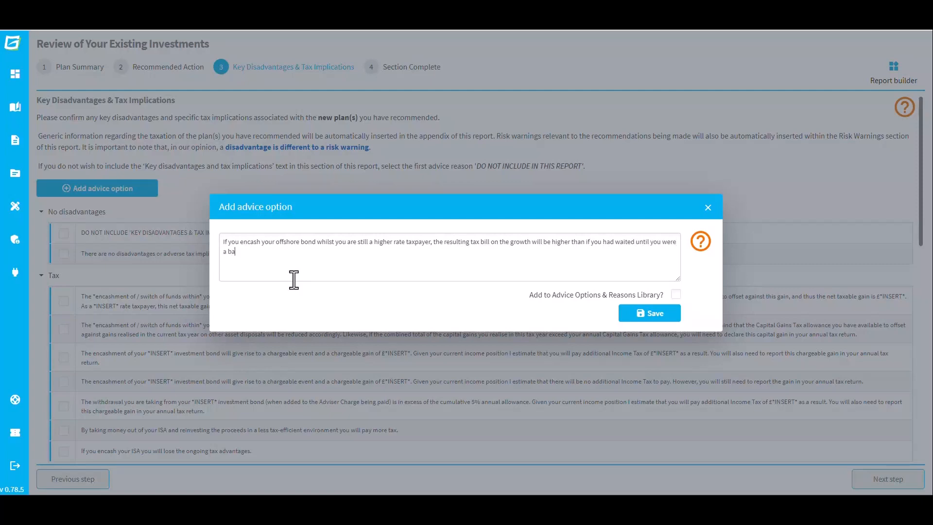
# Step: Add the offshore bond encashment disadvantage to the Advice Options & Reasons Library and save the advice option
pyautogui.click(675, 295)
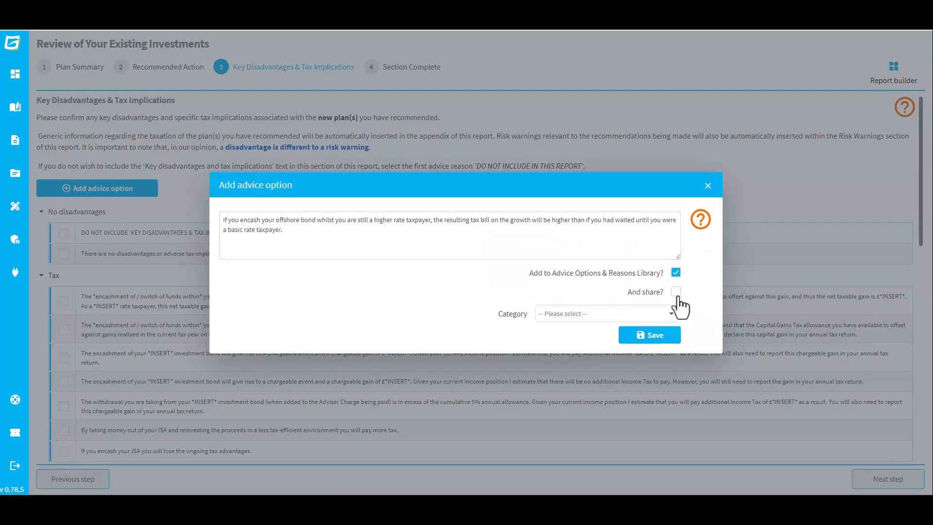
pyautogui.click(670, 345)
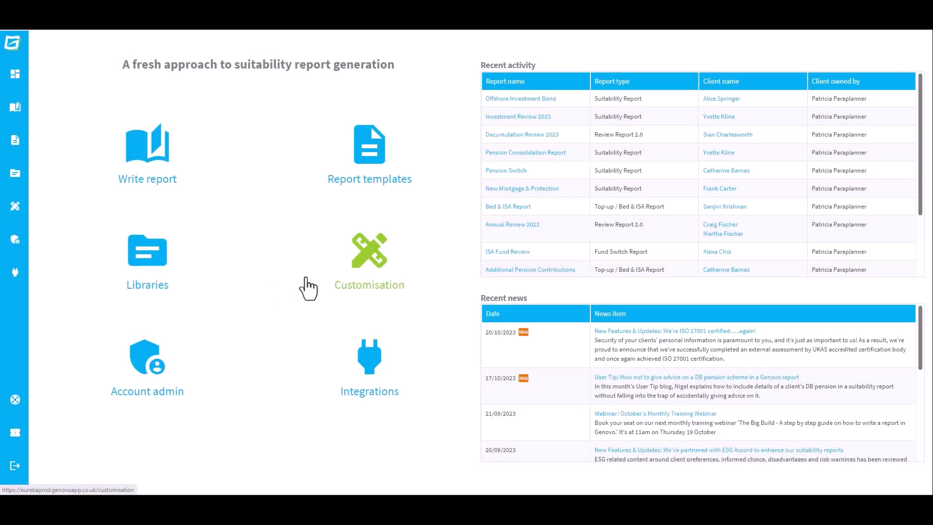
# Step: Open the advice options and reasons customisation for the Review of Your Existing Investments section, Key Disadvantages & Tax Implications step
pyautogui.click(371, 269)
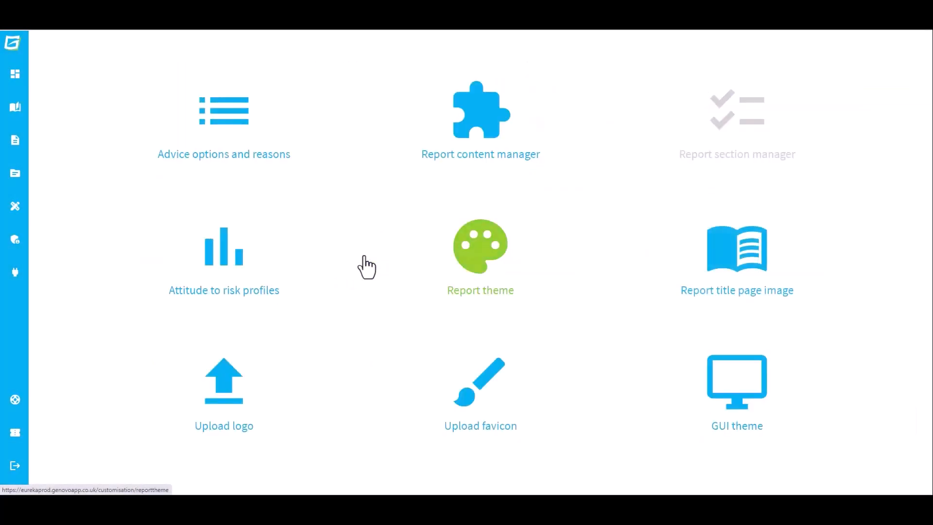
pyautogui.click(245, 135)
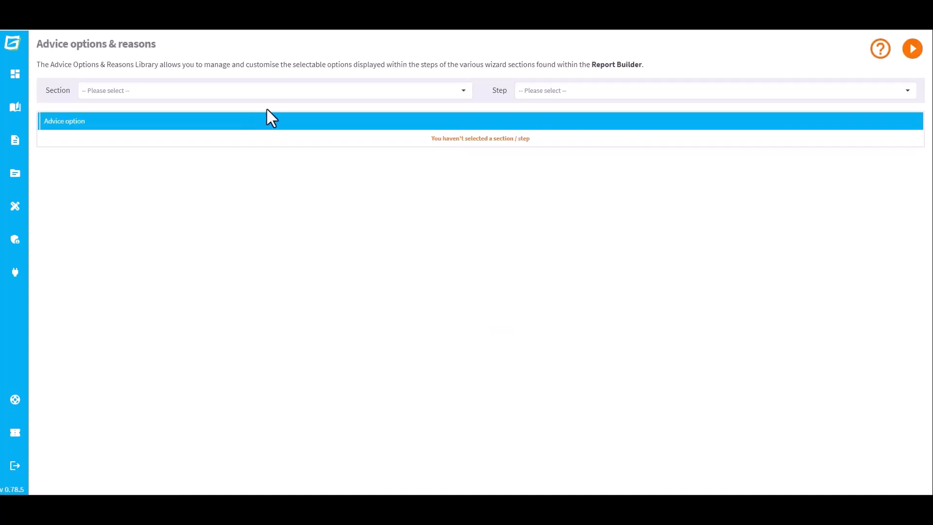
pyautogui.click(309, 91)
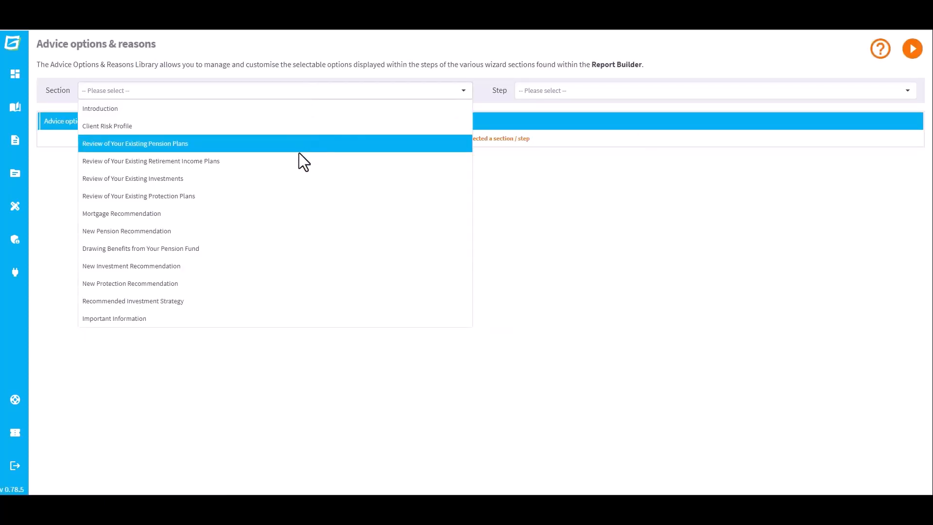
pyautogui.click(298, 178)
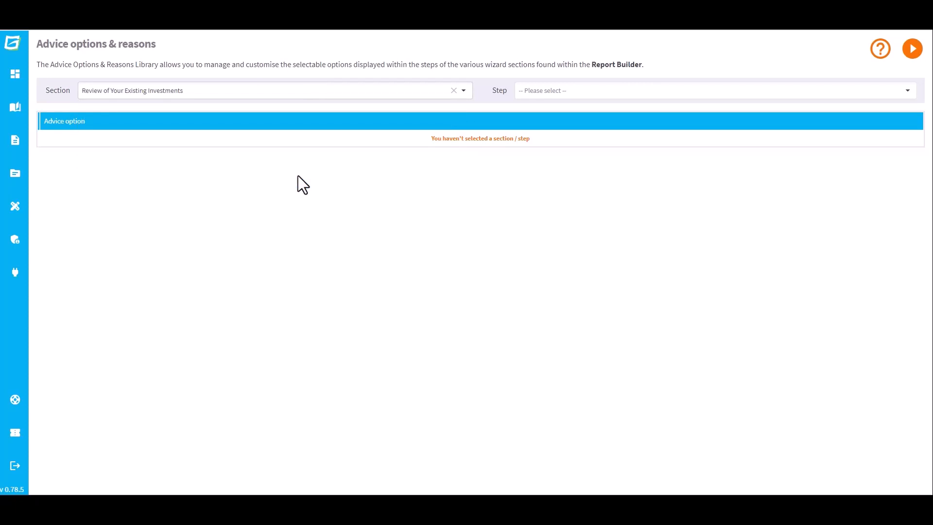
pyautogui.click(661, 91)
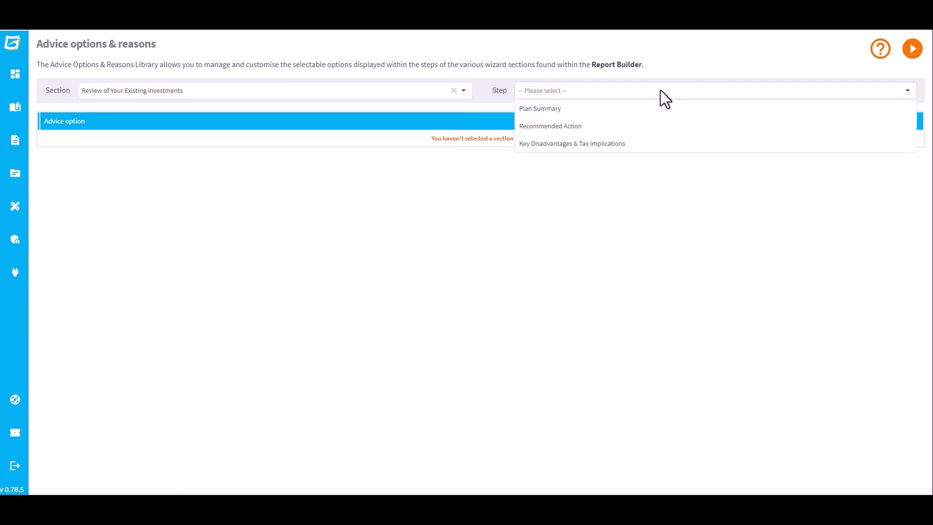
pyautogui.click(651, 145)
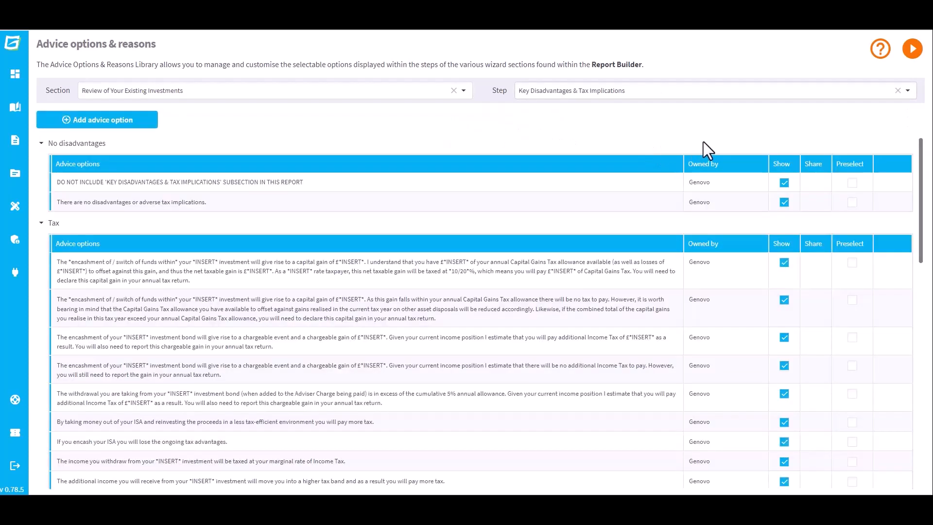
# Step: Assign the uncategorised offshore bond encashment advice option to the With profits category and save it
pyautogui.scroll(-15, 734, 146)
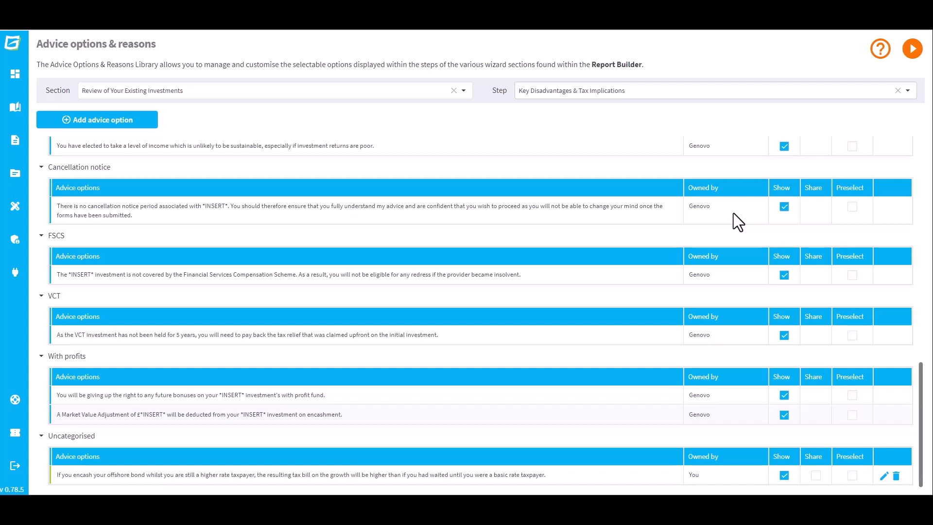
pyautogui.click(883, 475)
pyautogui.click(703, 293)
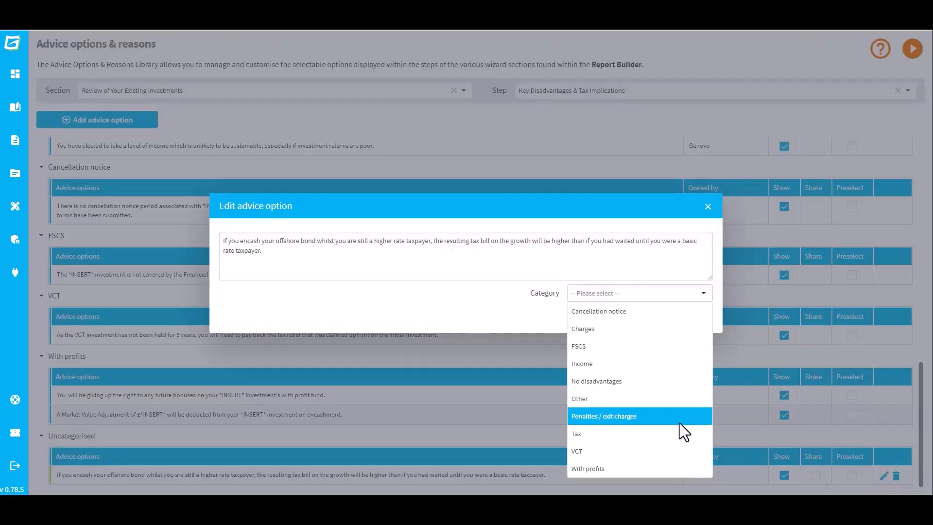
pyautogui.click(680, 468)
pyautogui.click(681, 318)
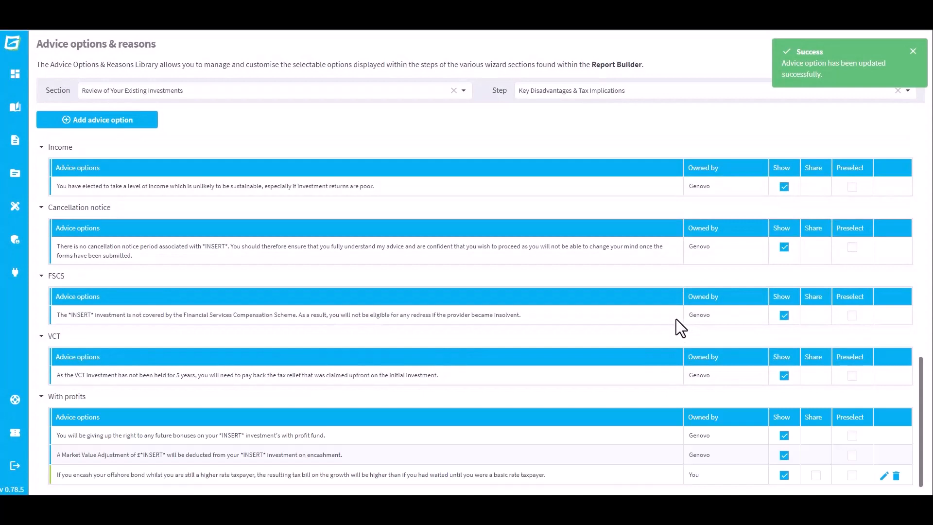
# Step: Add the Tax-category advice option "If you withdraw any sum in excess of the cumulative 5% annual allowance, this will be treated as a chargeable gain."
pyautogui.scroll(9, 672, 319)
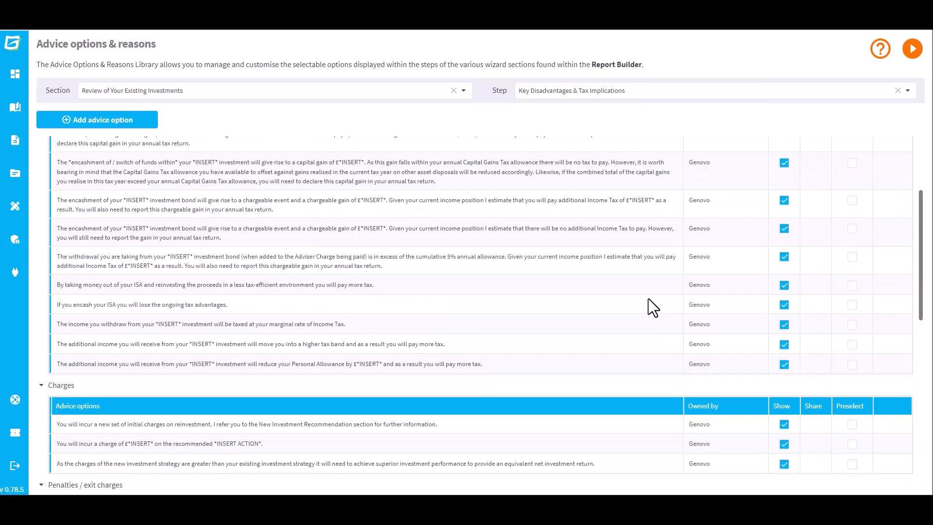
pyautogui.click(144, 125)
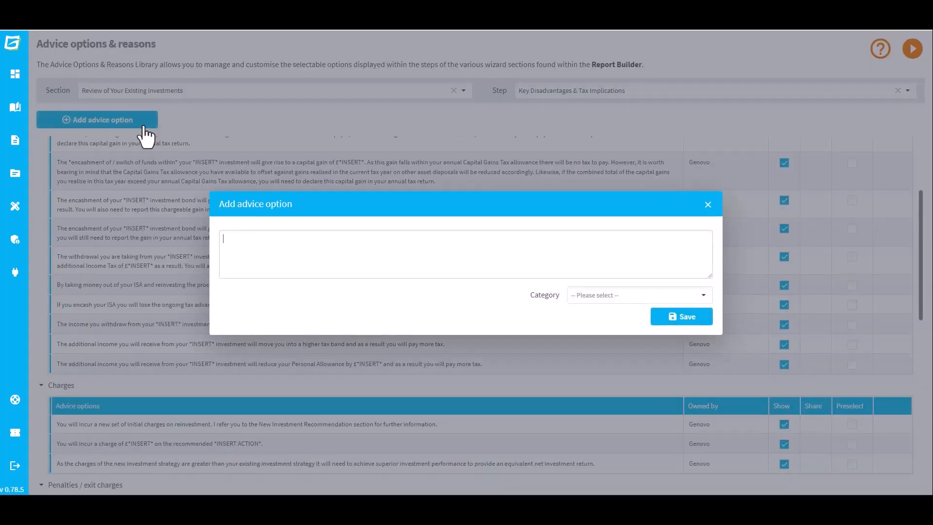
pyautogui.write('If you withdraw any sum in excess of the cumula')
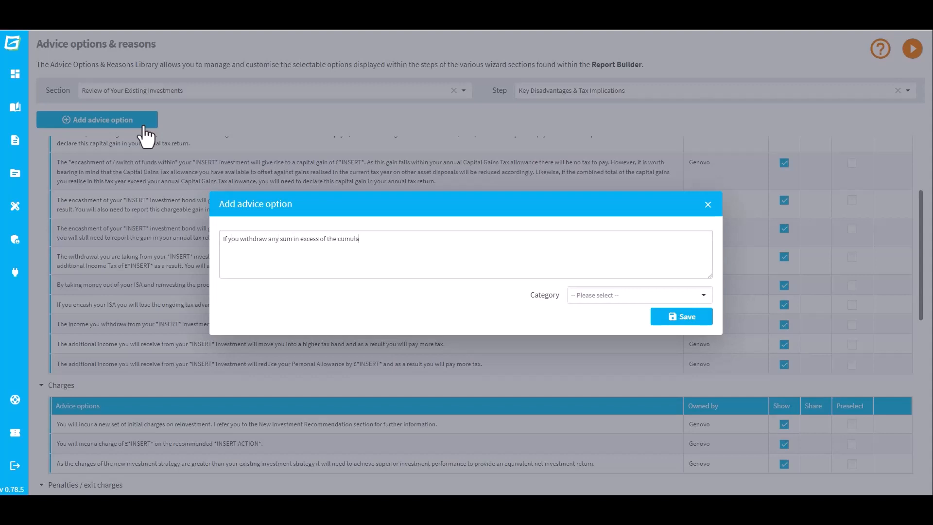
pyautogui.write('tive 5% annual allowance, this will be treated')
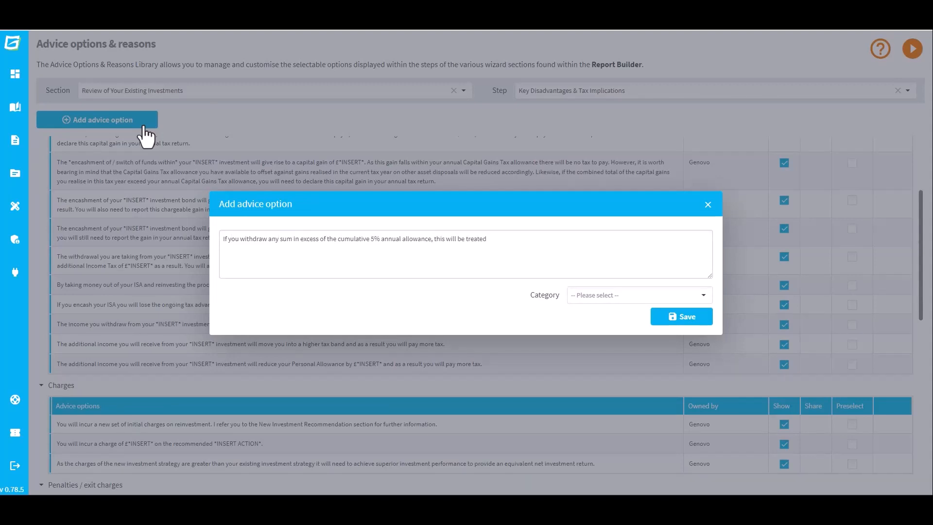
pyautogui.write(' as a chargeable gain.')
pyautogui.click(599, 291)
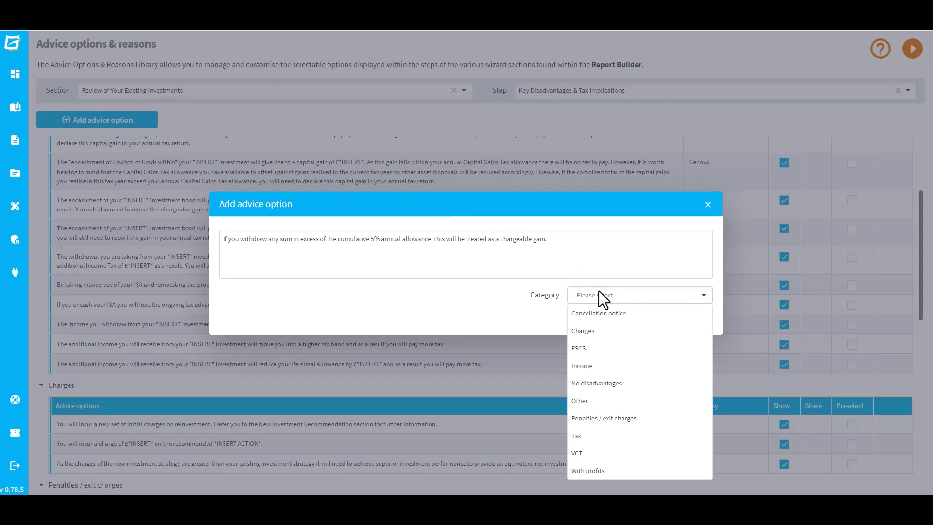
pyautogui.click(600, 435)
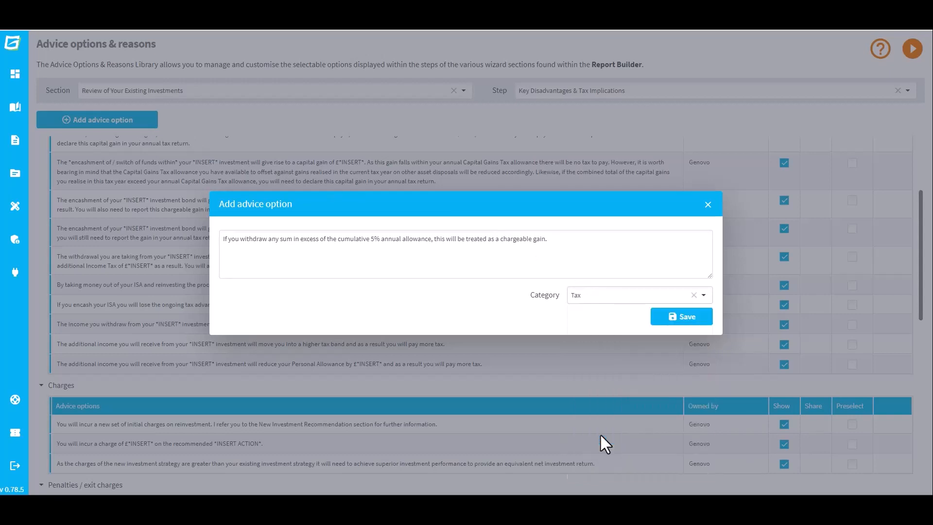
pyautogui.click(683, 321)
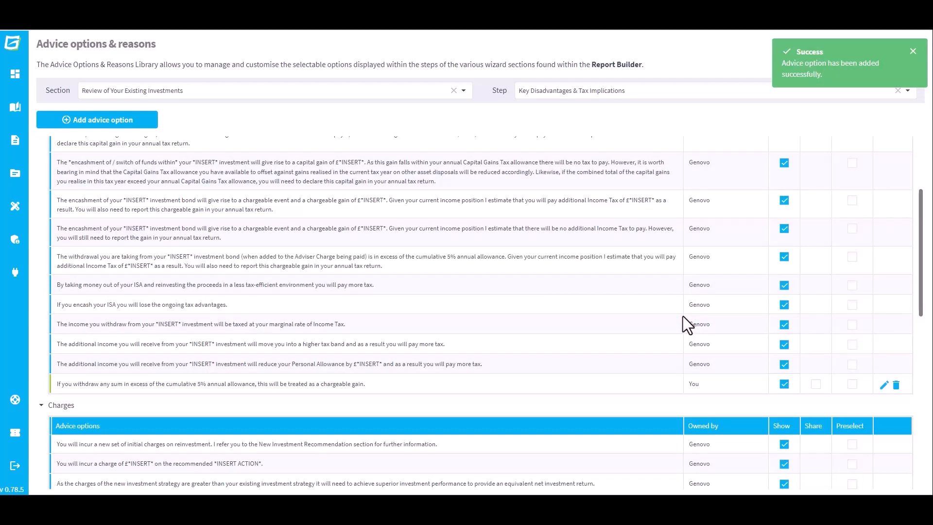
# Step: Share the custom advice option about exceeding the cumulative 5% annual allowance in the Tax category
pyautogui.scroll(1, 681, 317)
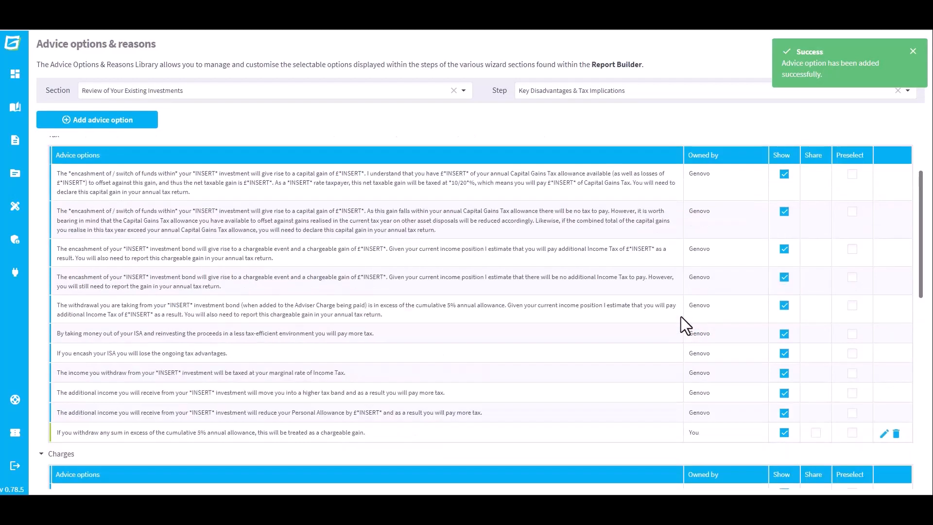
pyautogui.scroll(1, 681, 316)
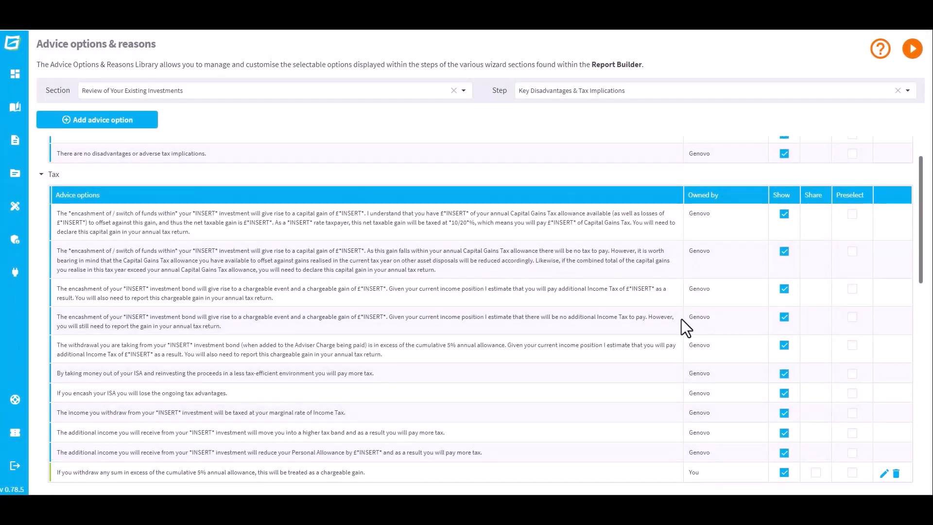
pyautogui.scroll(-3, 681, 319)
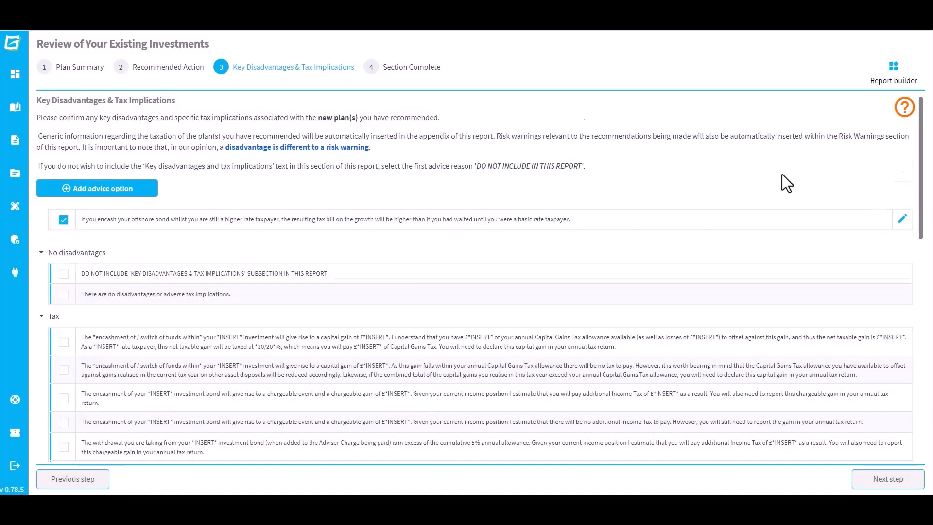
pyautogui.scroll(-1, 782, 174)
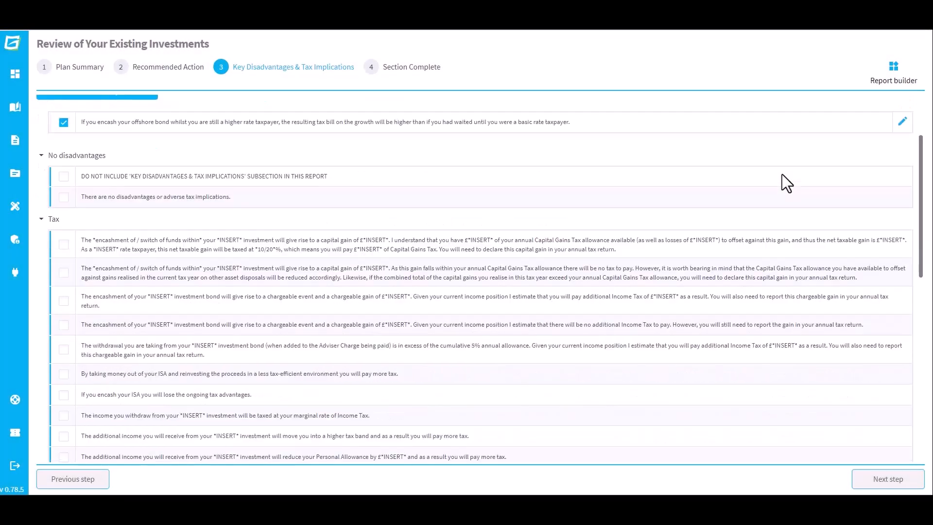
pyautogui.scroll(-1, 788, 184)
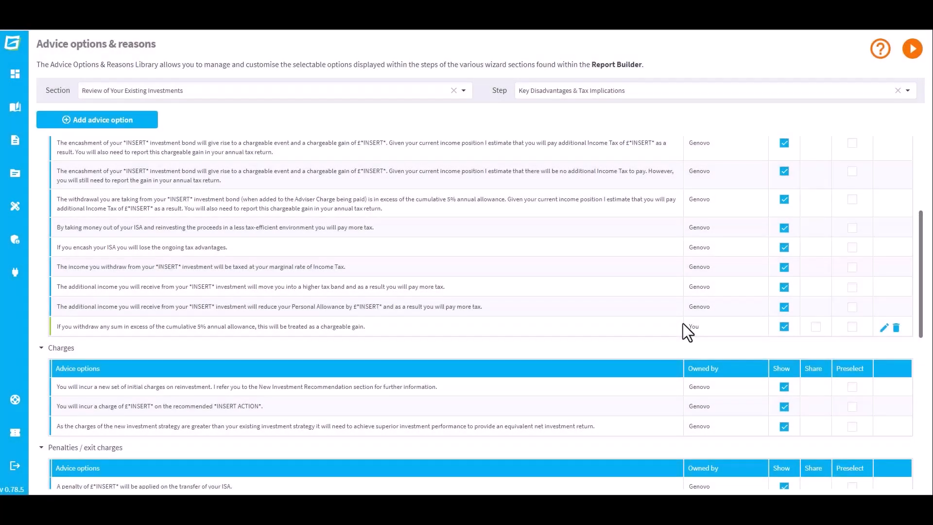
pyautogui.click(816, 327)
# Step: Display the advice options for the Client Objectives step of the Introduction section
pyautogui.click(468, 90)
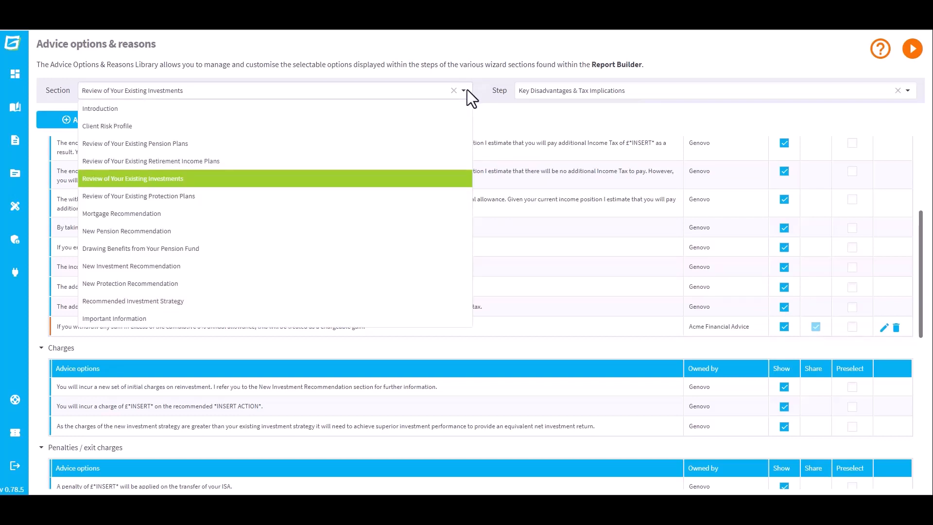
pyautogui.click(453, 108)
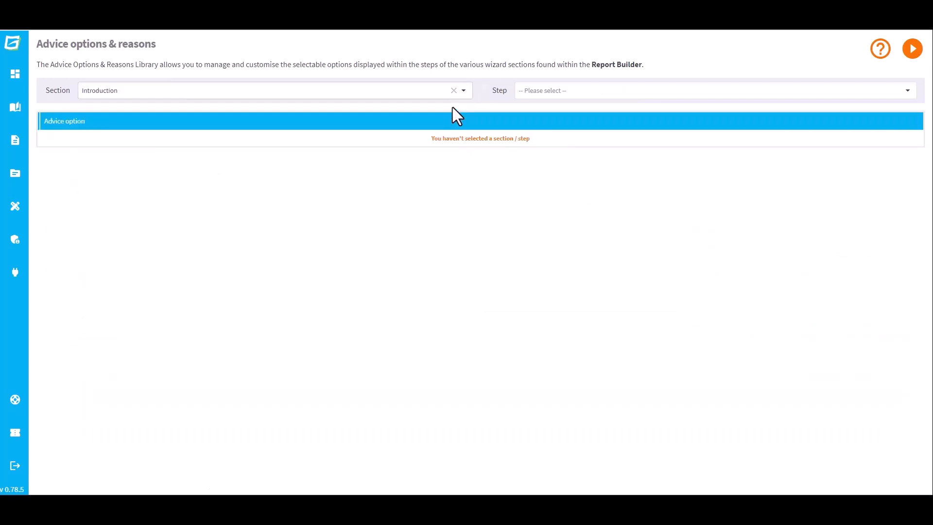
pyautogui.click(567, 96)
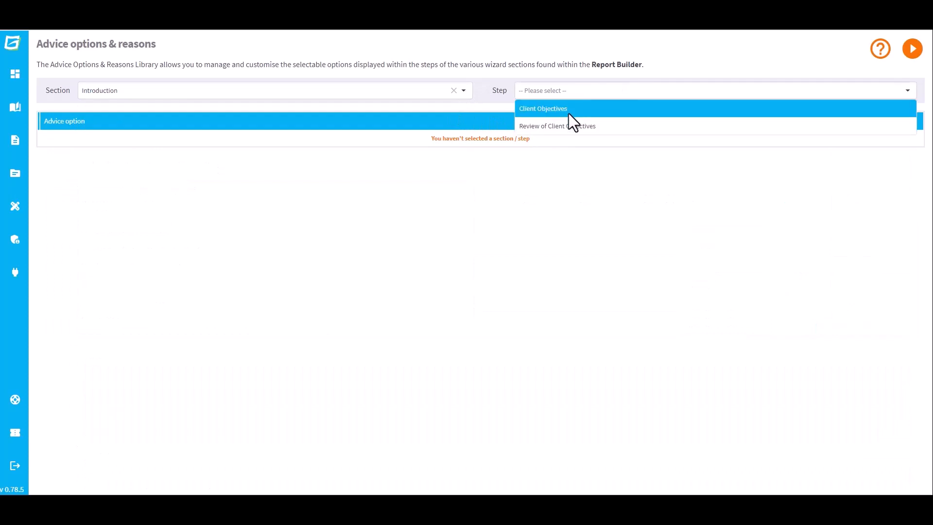
pyautogui.click(570, 113)
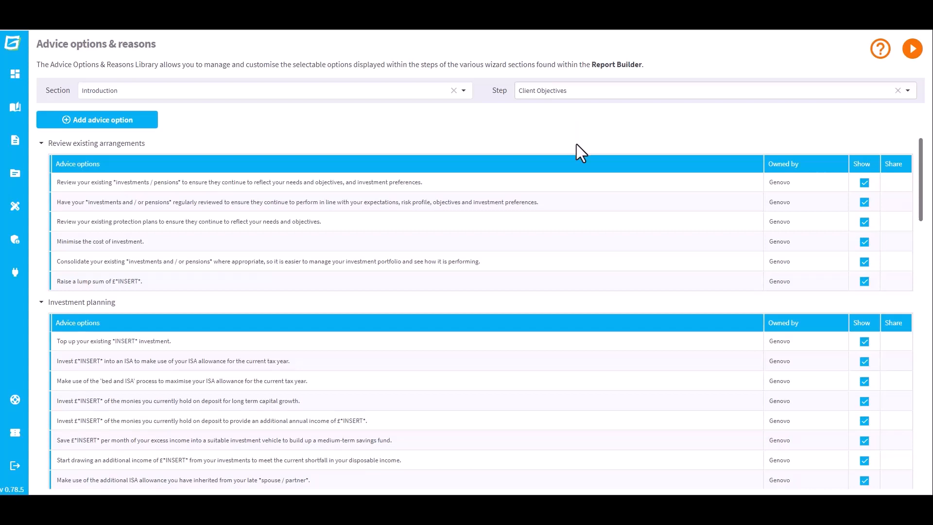
# Step: Hide all Mortgage, Equity release and Long term care planning advice options, and check the Client Objectives list in the report
pyautogui.scroll(-12, 575, 182)
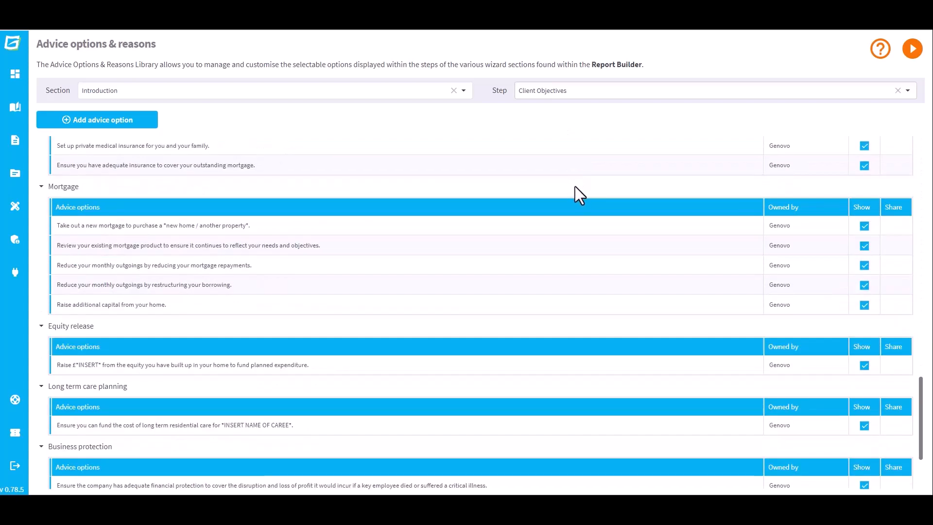
pyautogui.click(864, 226)
pyautogui.click(865, 245)
pyautogui.click(865, 265)
pyautogui.click(864, 285)
pyautogui.click(865, 307)
pyautogui.click(865, 365)
pyautogui.click(865, 425)
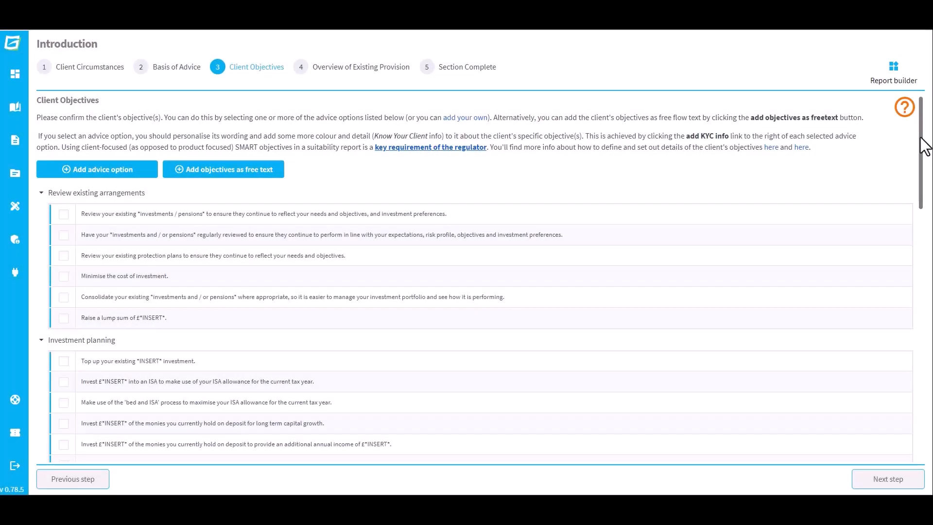
pyautogui.moveTo(925, 146); pyautogui.dragTo(916, 398)
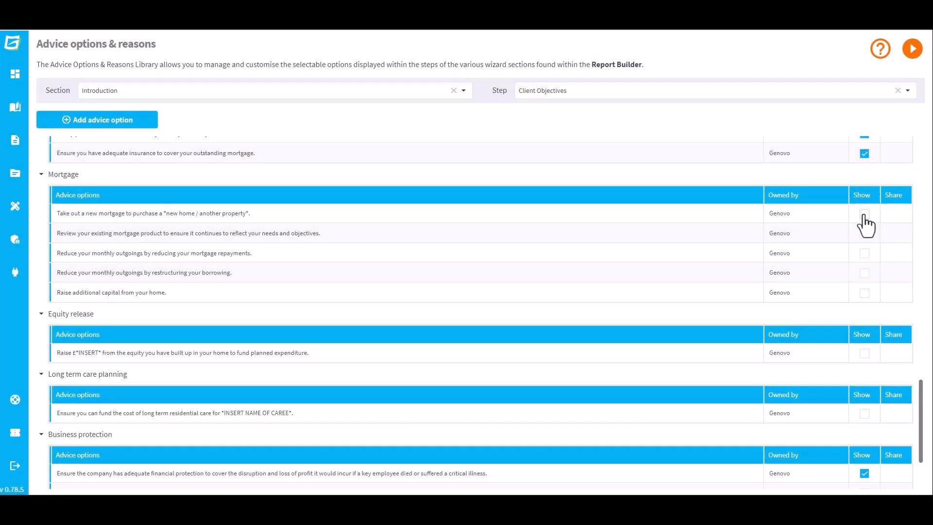
# Step: Show the hidden Mortgage, Equity release and Long term care planning advice options again
pyautogui.click(864, 214)
pyautogui.click(864, 234)
pyautogui.click(864, 253)
pyautogui.click(864, 273)
pyautogui.click(864, 293)
pyautogui.click(865, 414)
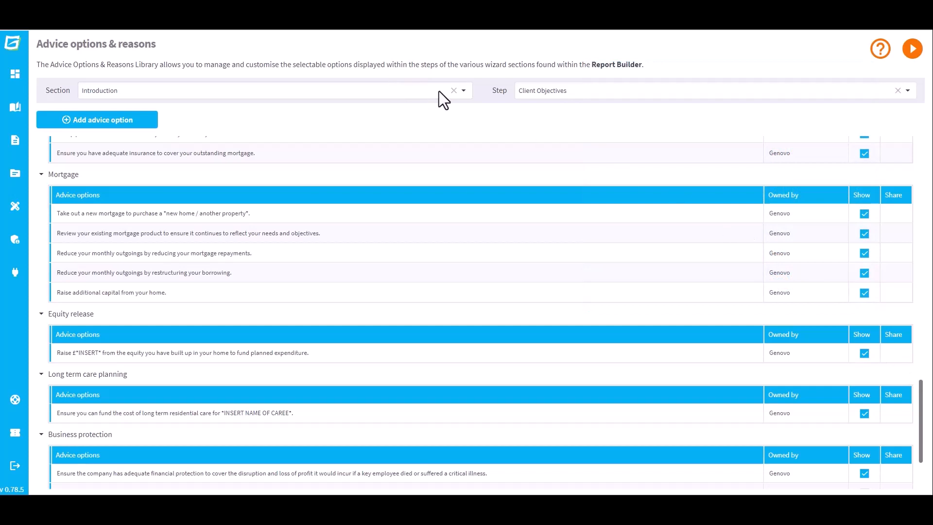
# Step: Display the advice options for the Why Product Type step of the New Investment Recommendation section
pyautogui.click(463, 91)
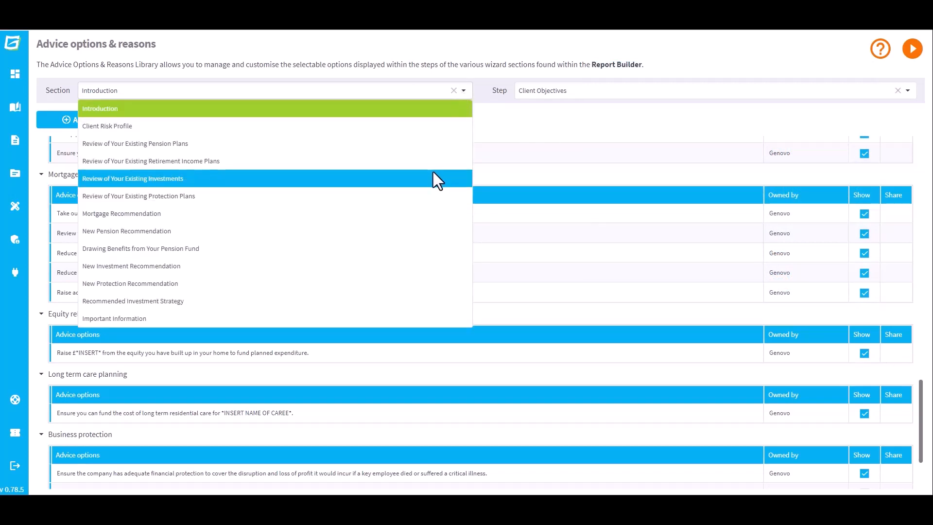
pyautogui.click(416, 262)
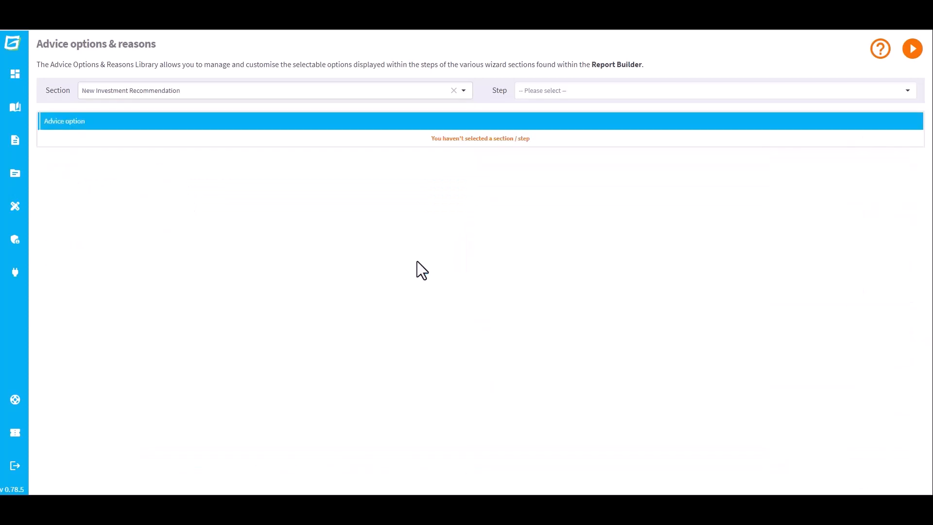
pyautogui.click(685, 92)
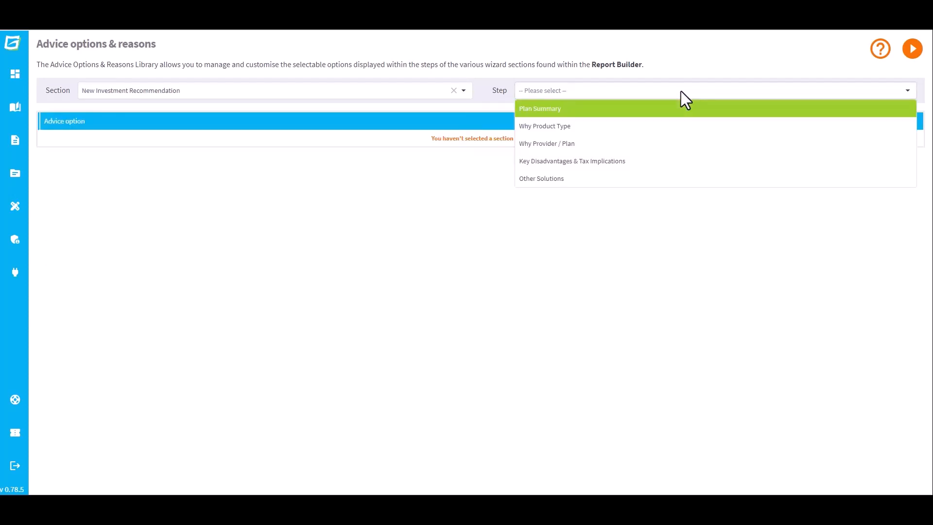
pyautogui.click(677, 127)
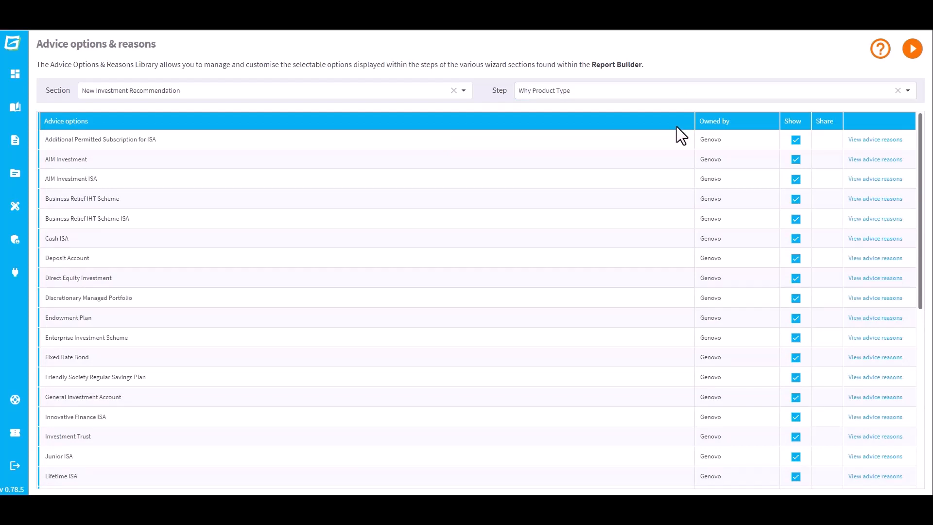
# Step: Open the advice reasons for Stocks and Shares ISA and preselect the first two Objectives reasons, on most suitable solution and minimising tax liability
pyautogui.scroll(-7, 677, 126)
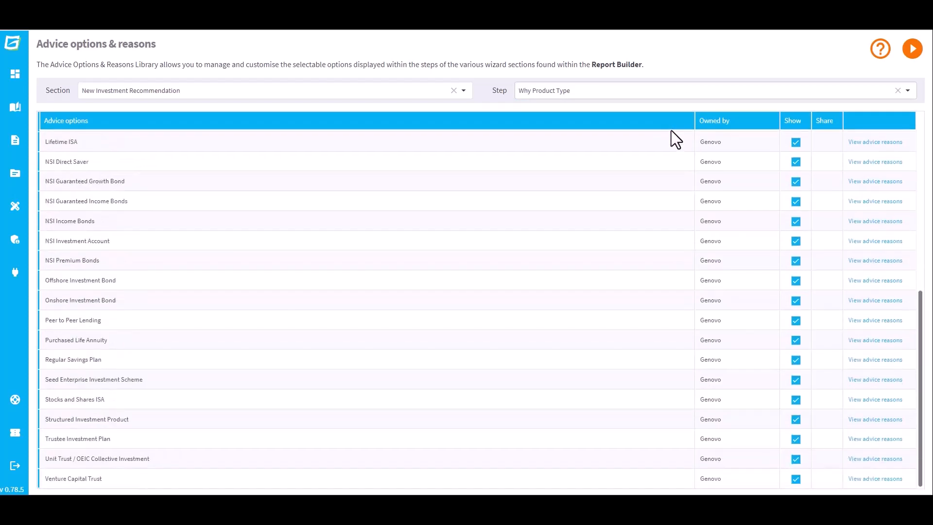
pyautogui.click(876, 401)
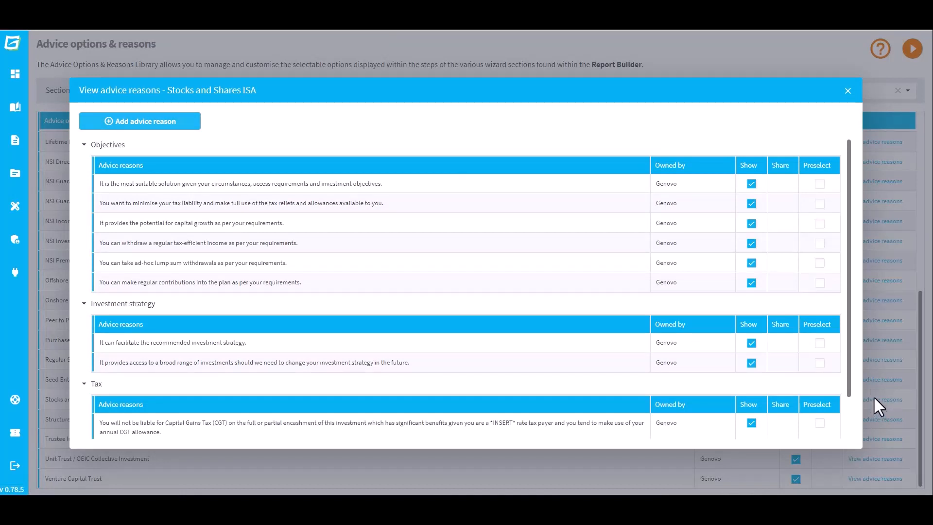
pyautogui.click(820, 184)
pyautogui.click(820, 203)
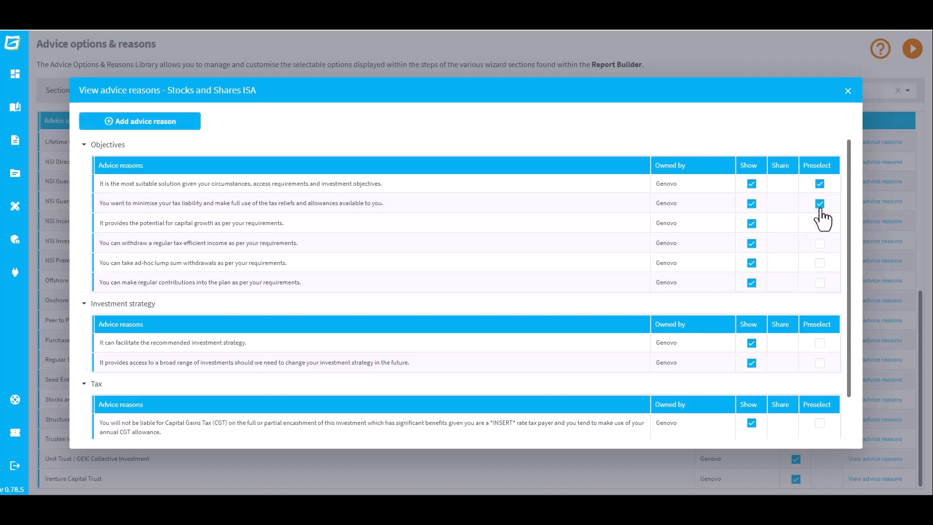
# Step: Preselect all Investment strategy and Tax advice reasons for Stocks and Shares ISA, and close its advice reasons
pyautogui.scroll(-1, 824, 213)
pyautogui.click(820, 297)
pyautogui.click(820, 318)
pyautogui.click(820, 377)
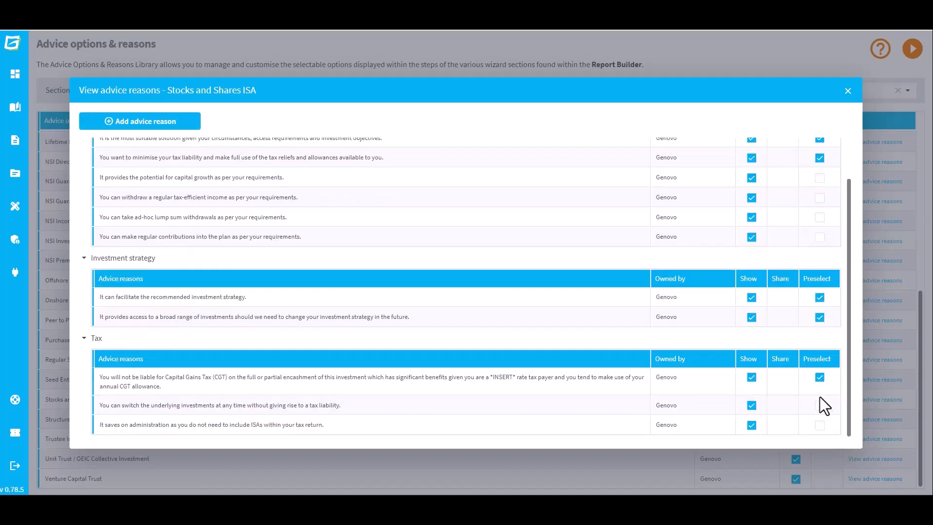
pyautogui.click(820, 405)
pyautogui.click(820, 426)
pyautogui.click(848, 92)
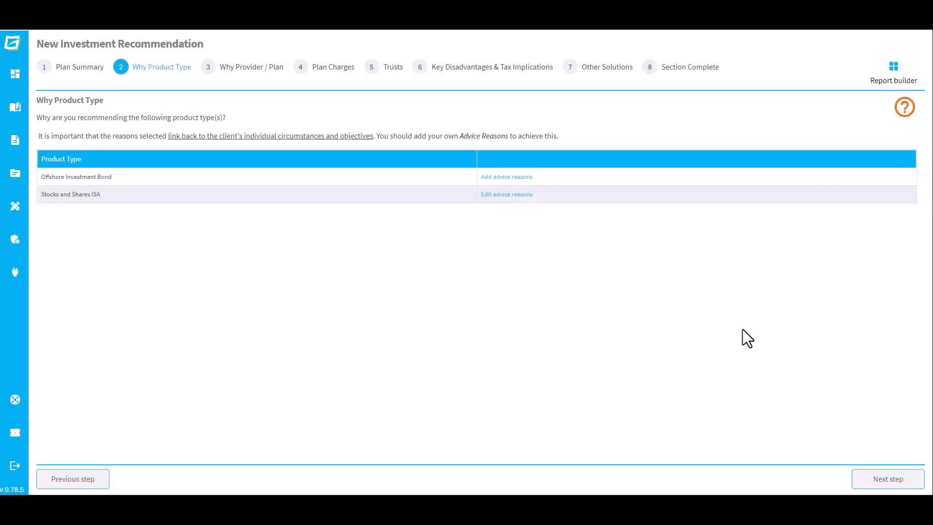
# Step: Edit the report's Stocks and Shares ISA advice reasons, deselecting the preselected reasons on most suitable solution and minimising tax liability
pyautogui.click(507, 195)
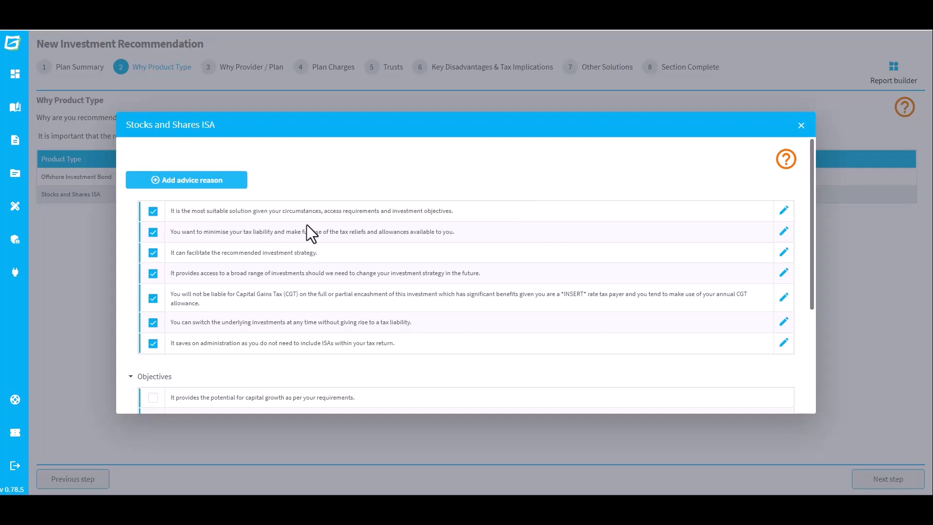
pyautogui.click(153, 213)
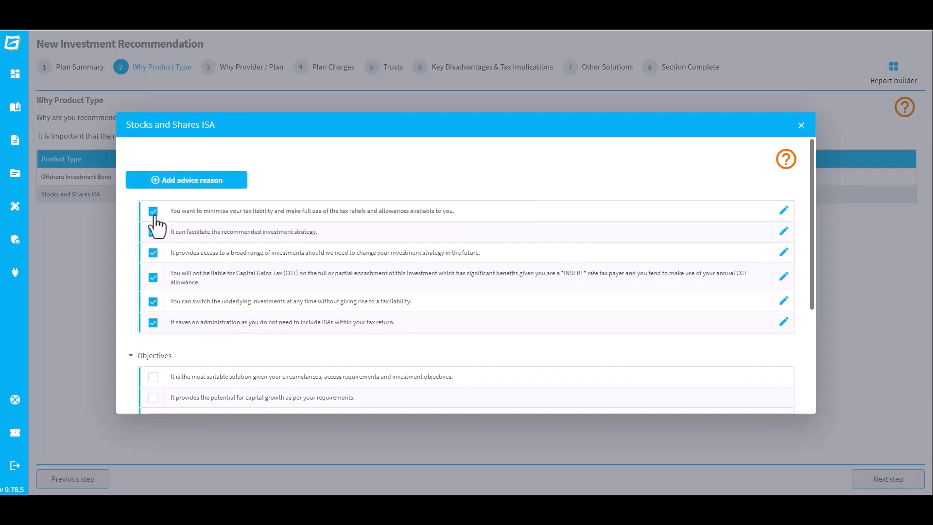
pyautogui.click(153, 212)
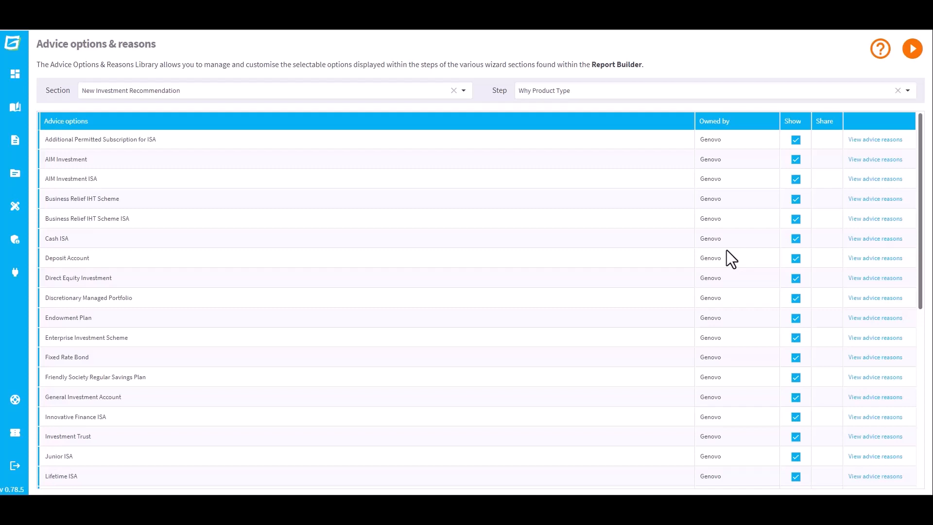
# Step: Display the advice options for the Other Solutions step in the library and view the advice reasons for Mortgage repayment
pyautogui.click(769, 91)
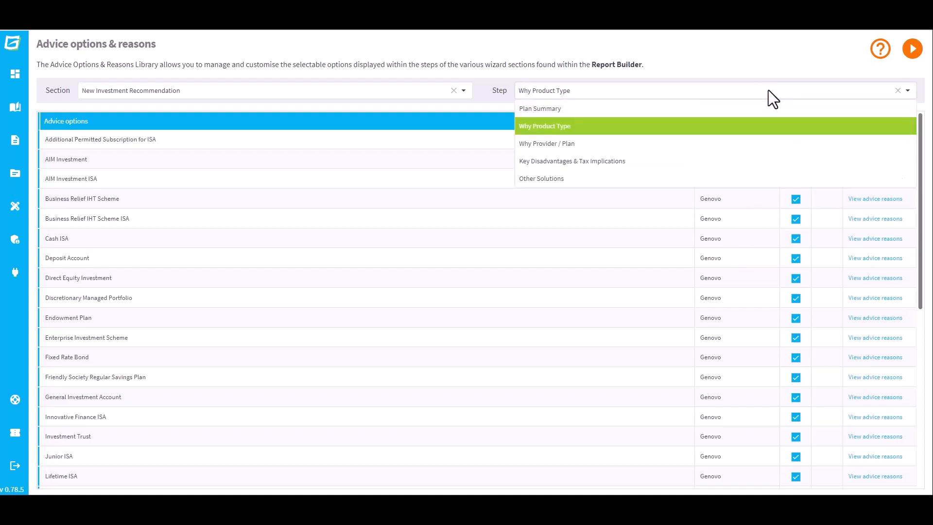
pyautogui.click(755, 177)
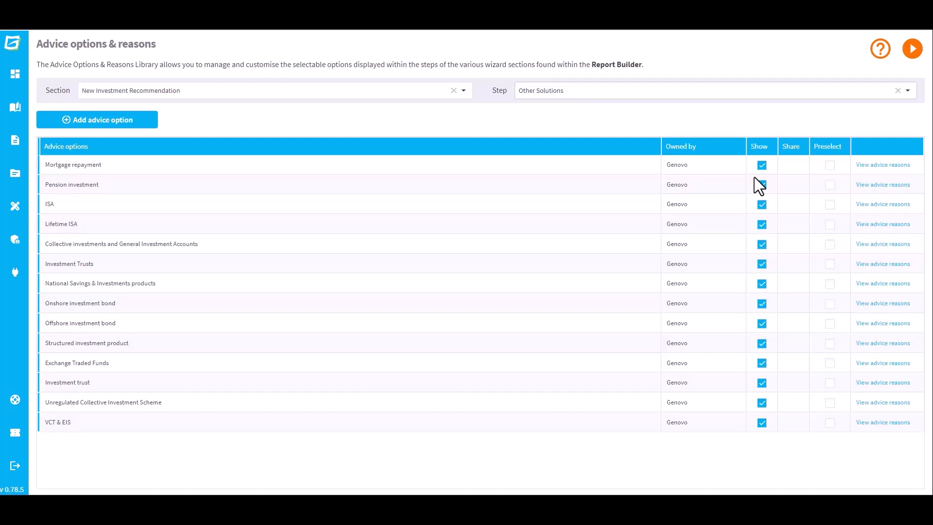
pyautogui.click(889, 166)
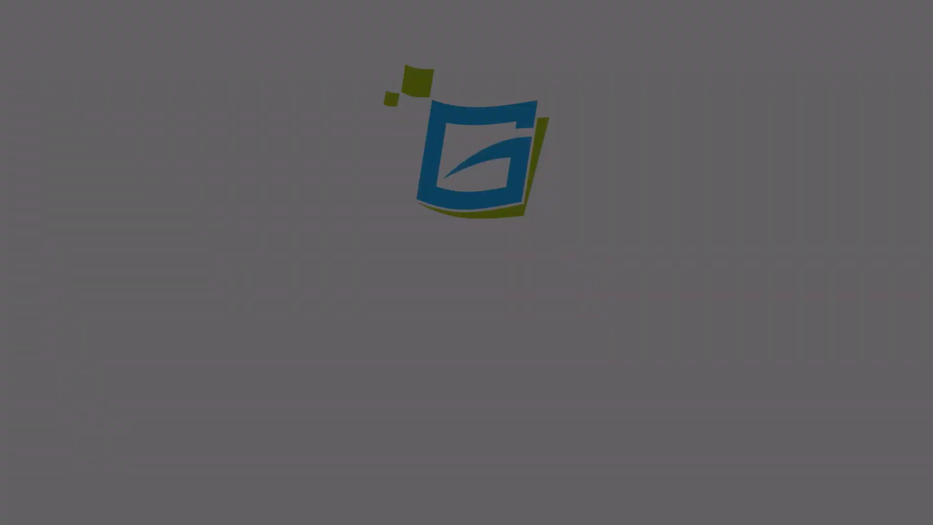